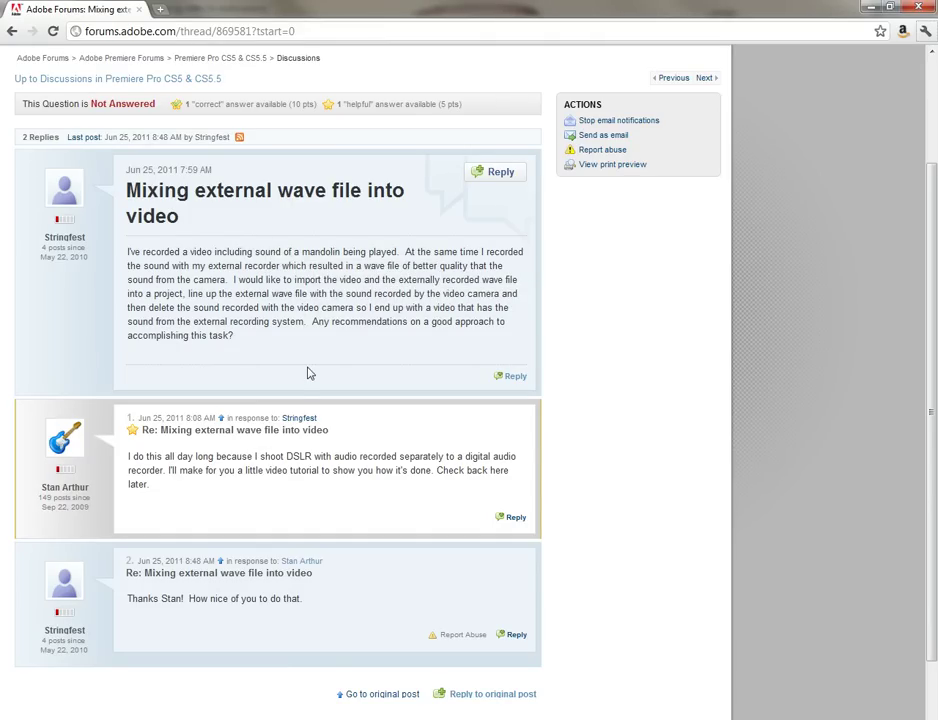
Step: Switch to Adobe Premiere Pro and play Sequence 01 from near its start to hear the current audio sync
key(alt+Tab)
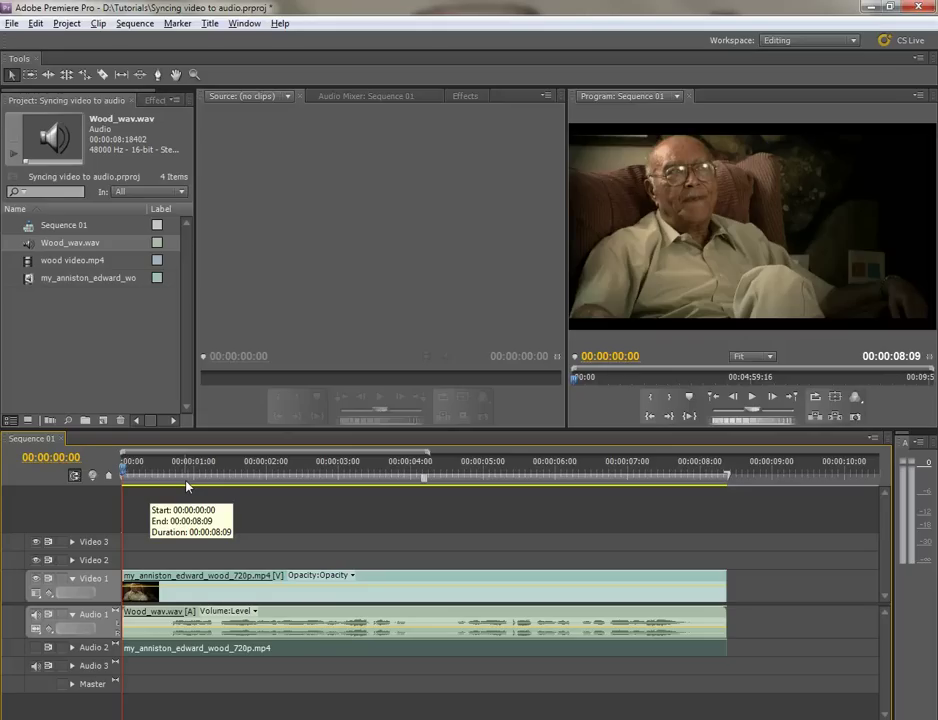
click(255, 470)
drag(255, 470, 155, 497)
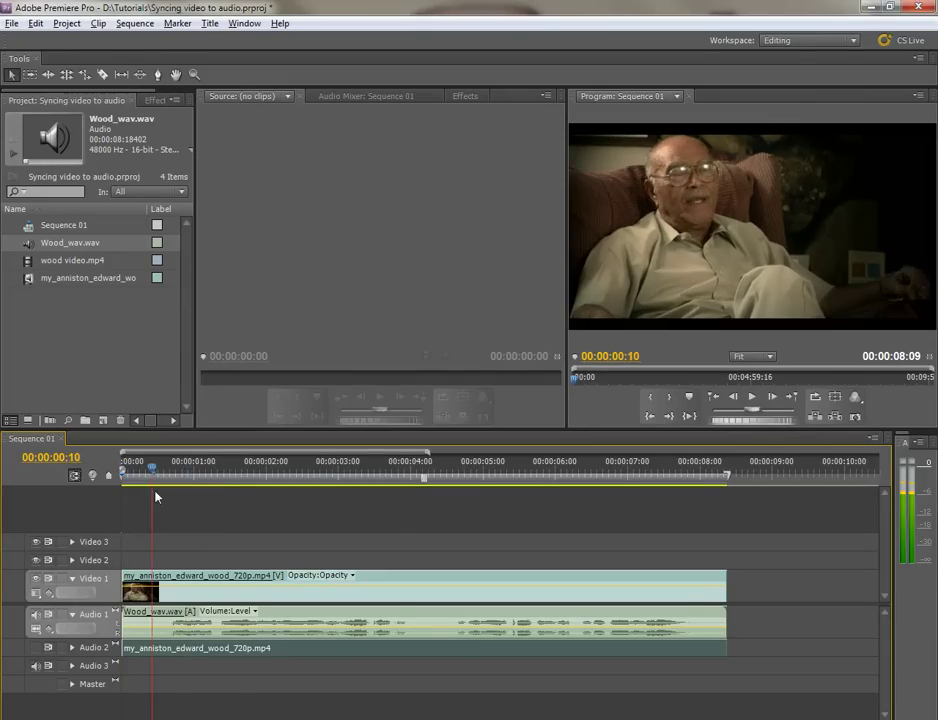
key(space)
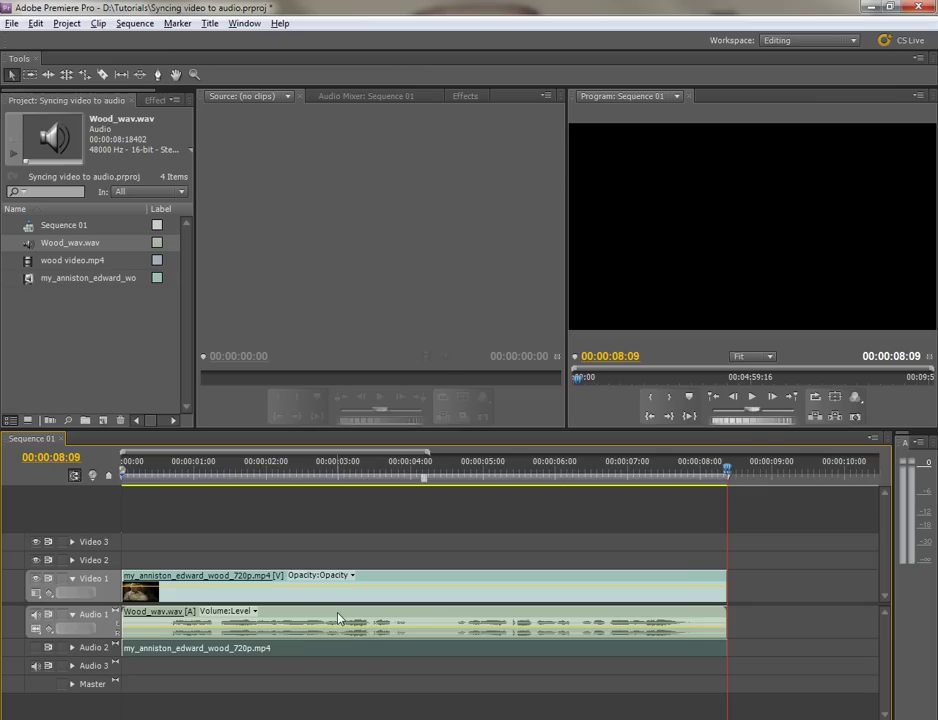
Step: Enlarge the timeline area and increase the height of the Audio 1 track to show the Wood_wav.wav waveform larger
click(338, 618)
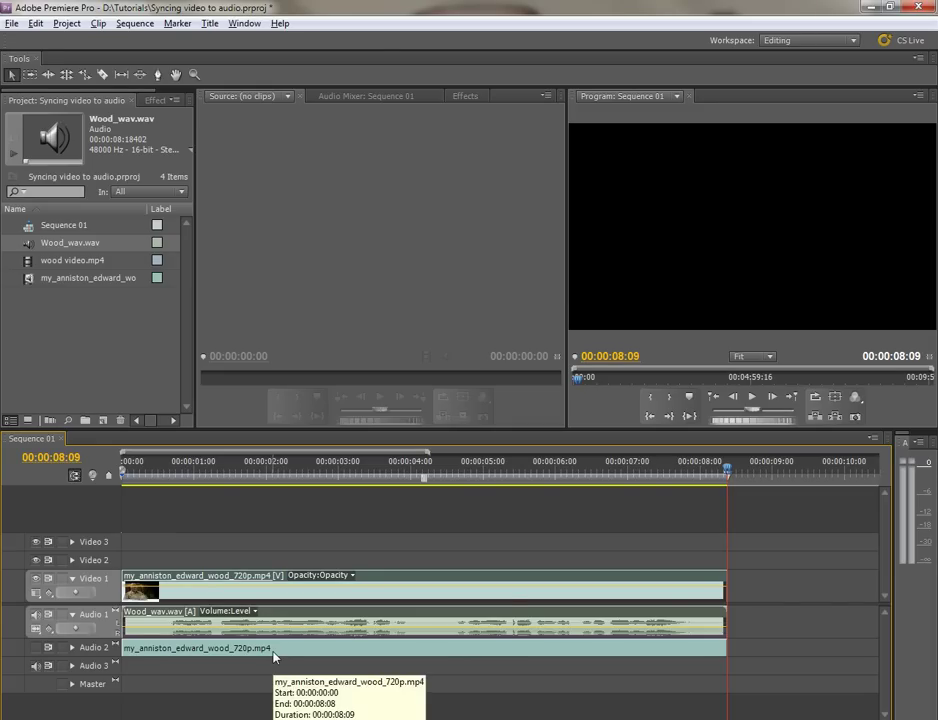
click(257, 466)
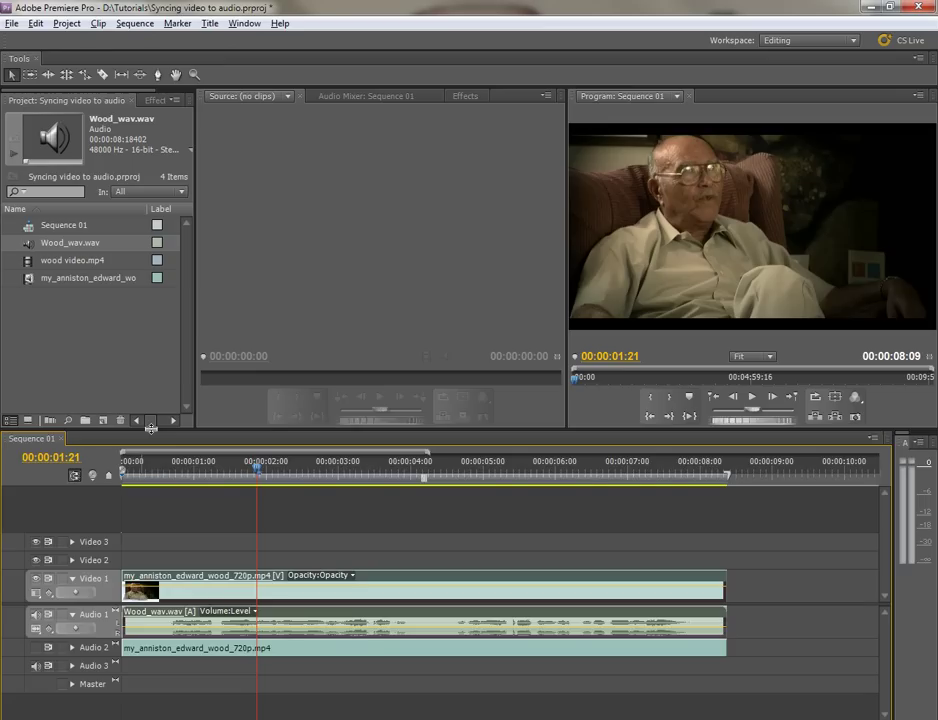
drag(151, 427, 151, 384)
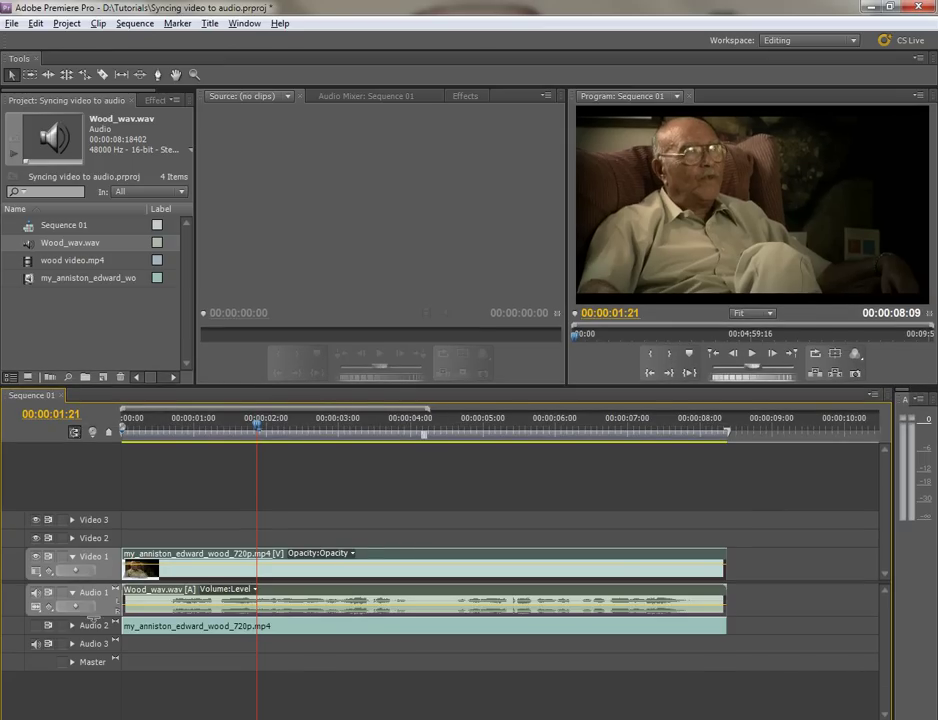
drag(92, 619, 109, 666)
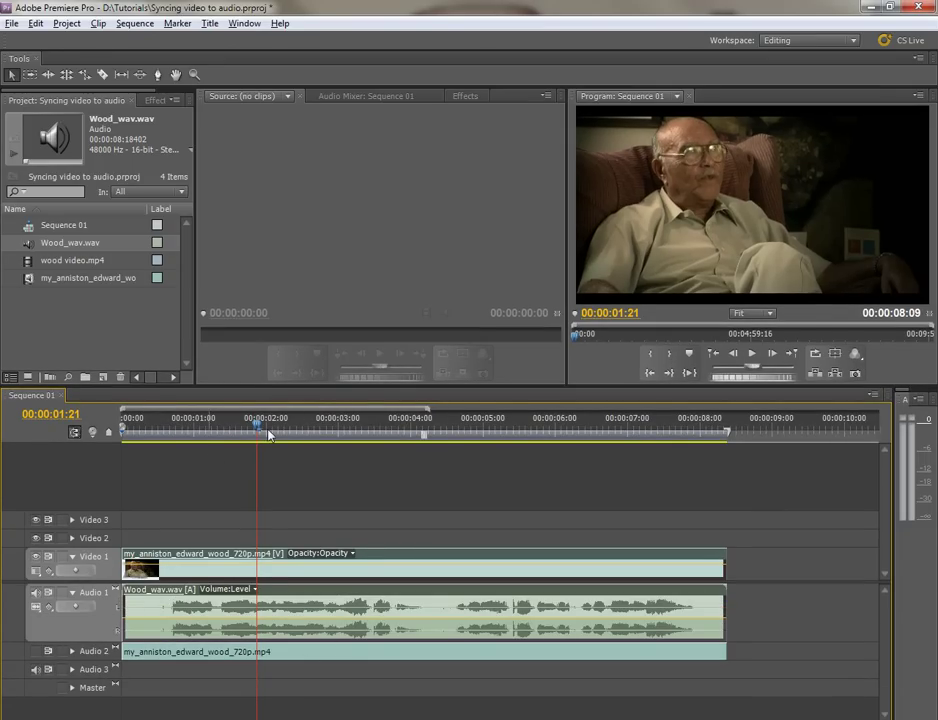
Step: Expand the Audio 2 track and increase its height to match Audio 1 for comparing the two waveforms
drag(257, 430, 218, 441)
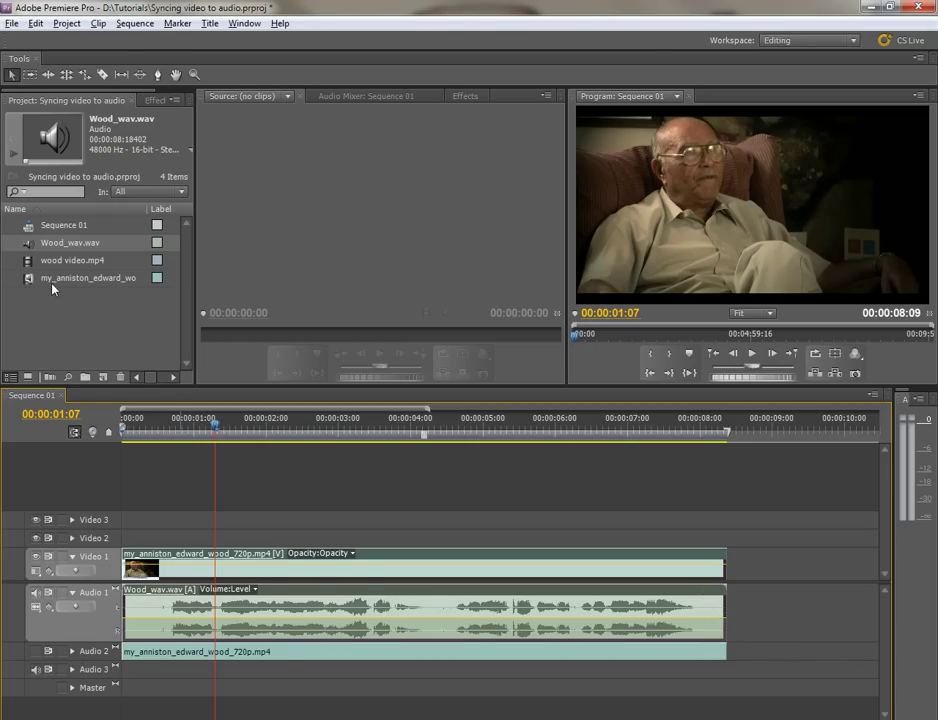
click(72, 653)
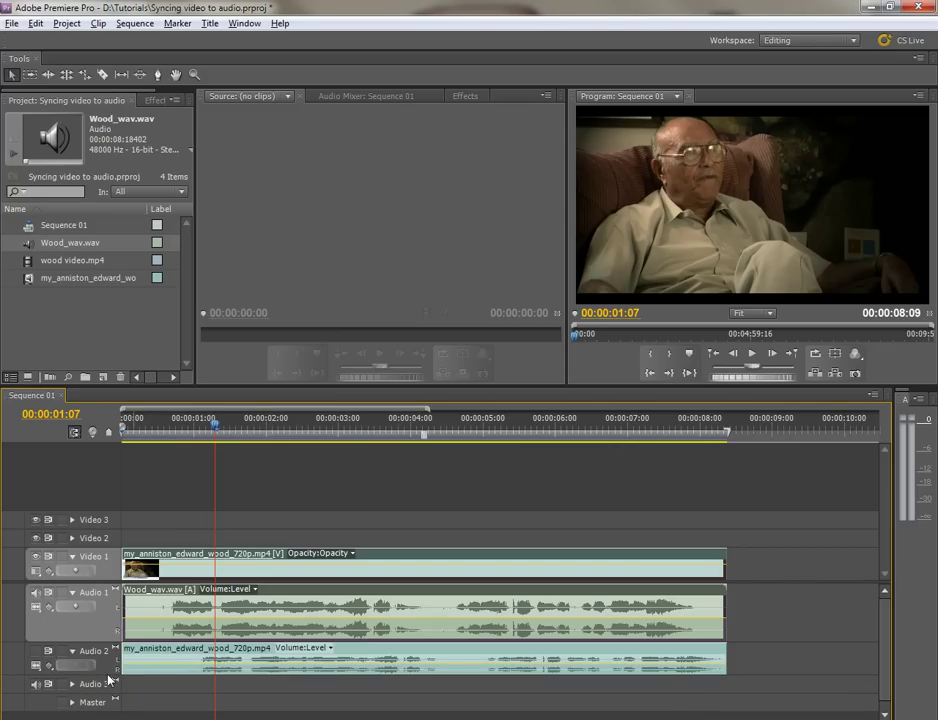
drag(88, 677, 88, 700)
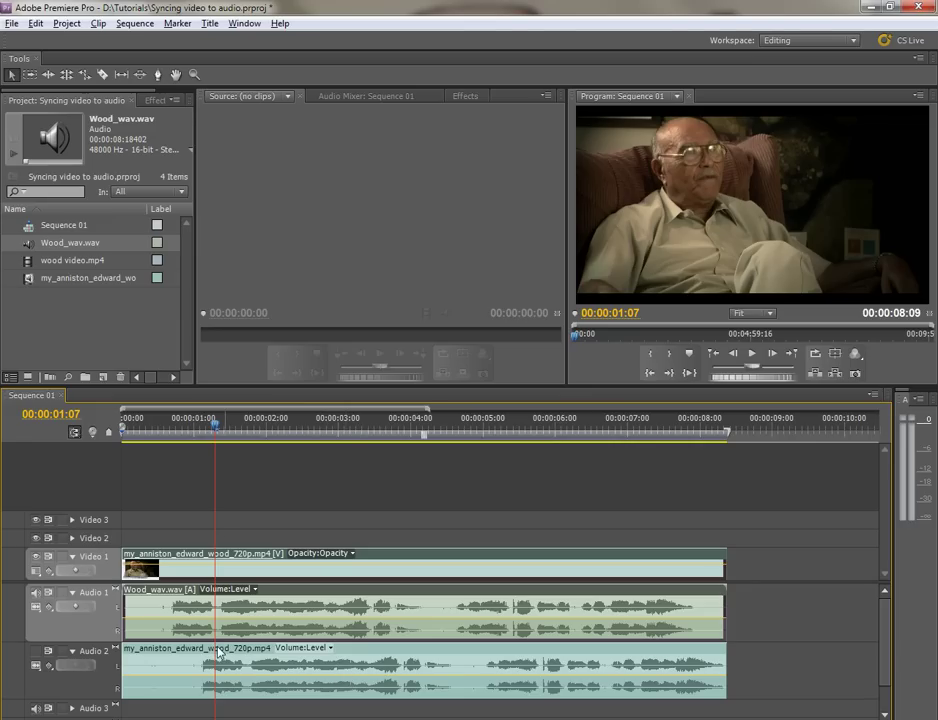
Step: Place the playhead at 00:00:00:17, where the speech begins in the Wood_wav.wav waveform, with the timeline magnified
drag(215, 430, 180, 447)
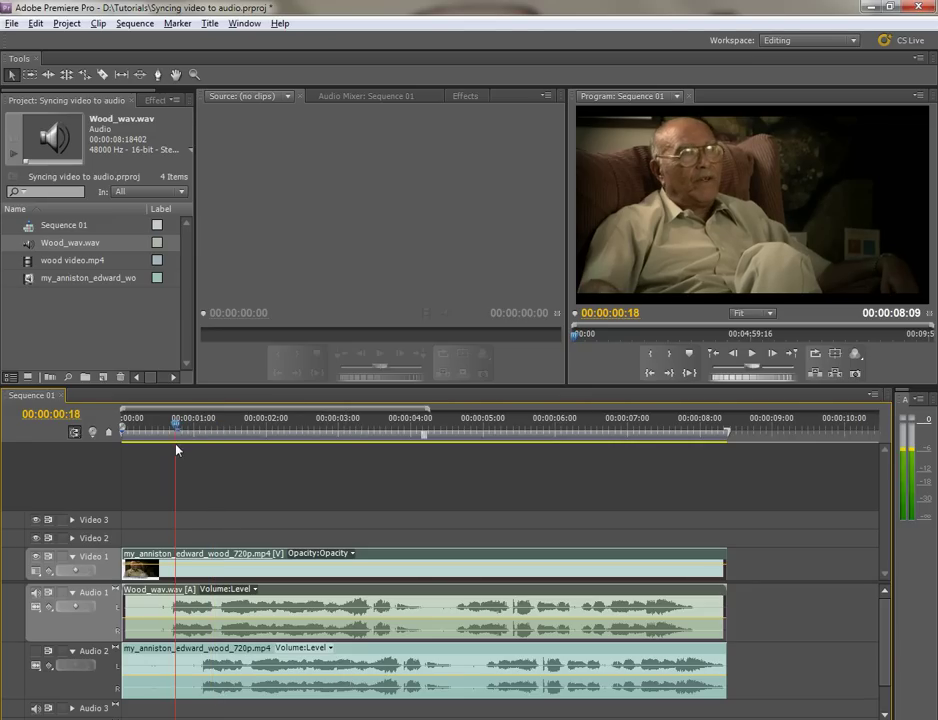
key(Left)
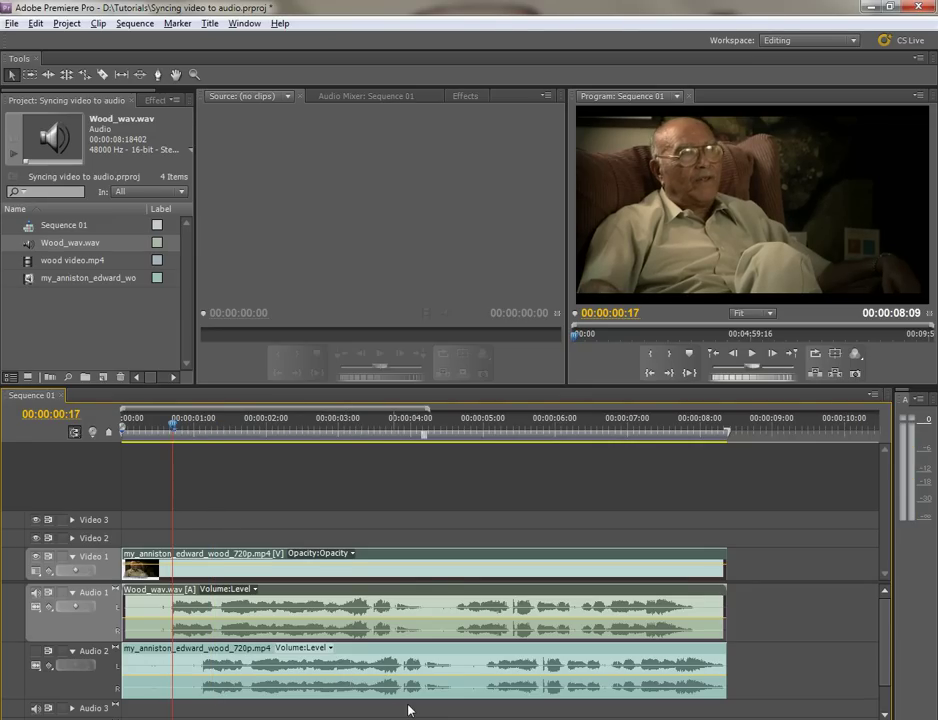
key(=)
key(=)
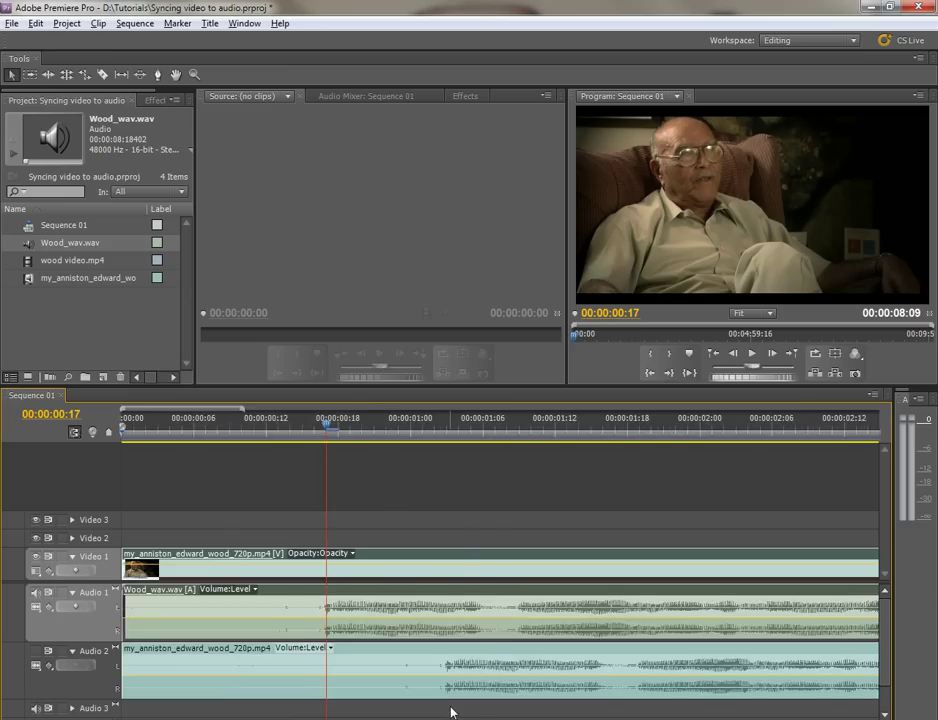
key(=)
key(minus)
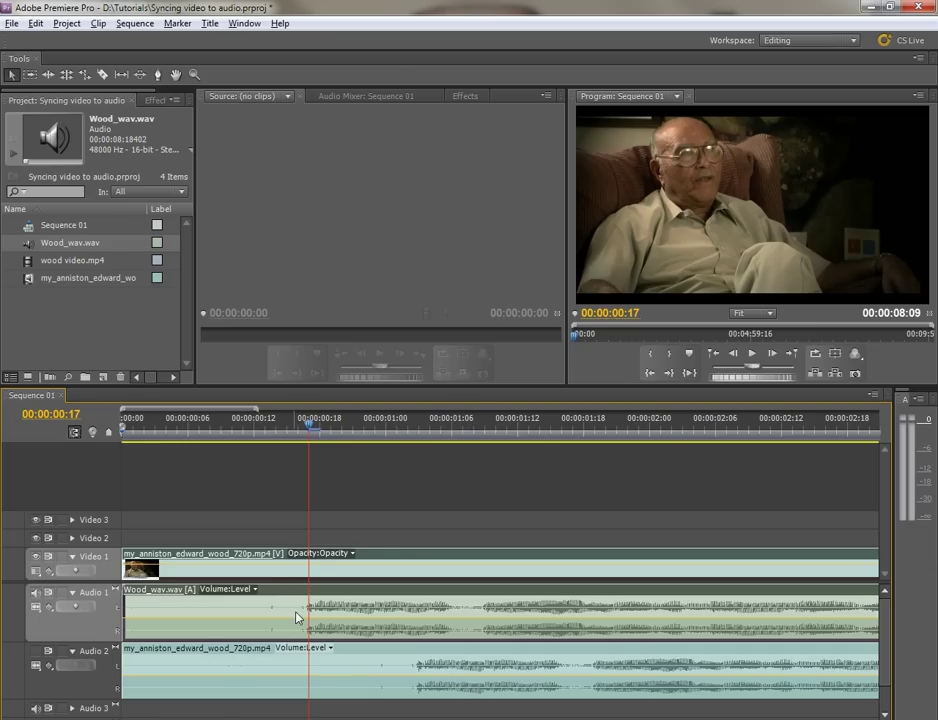
click(298, 429)
drag(298, 429, 308, 429)
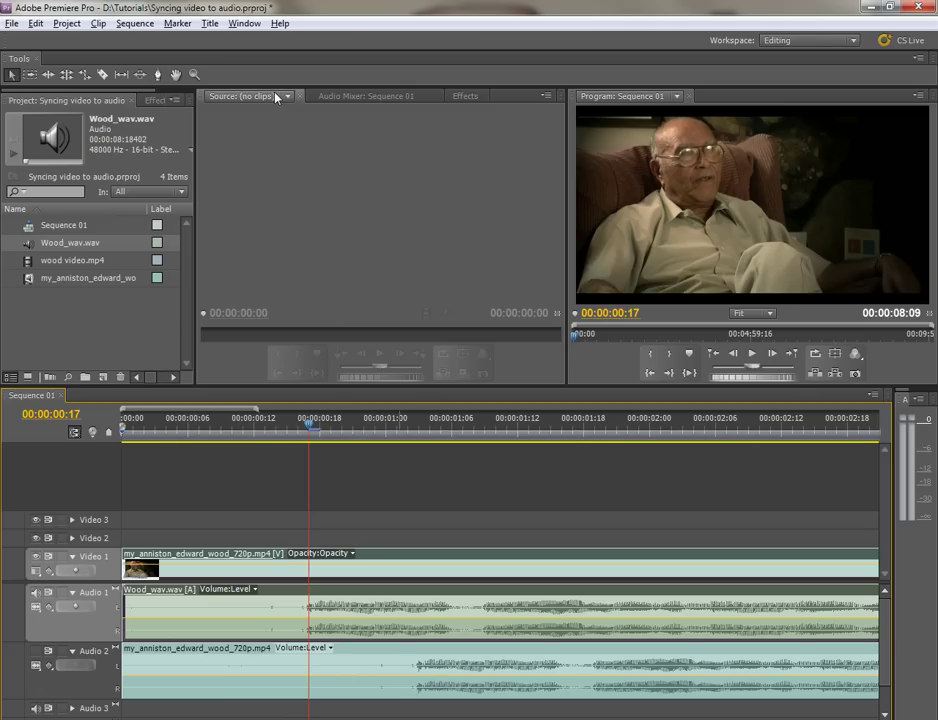
Step: Slip the Audio 2 clip until its speech onset lines up with the playhead, and move it onto Audio 1 in place of Wood_wav.wav
click(121, 76)
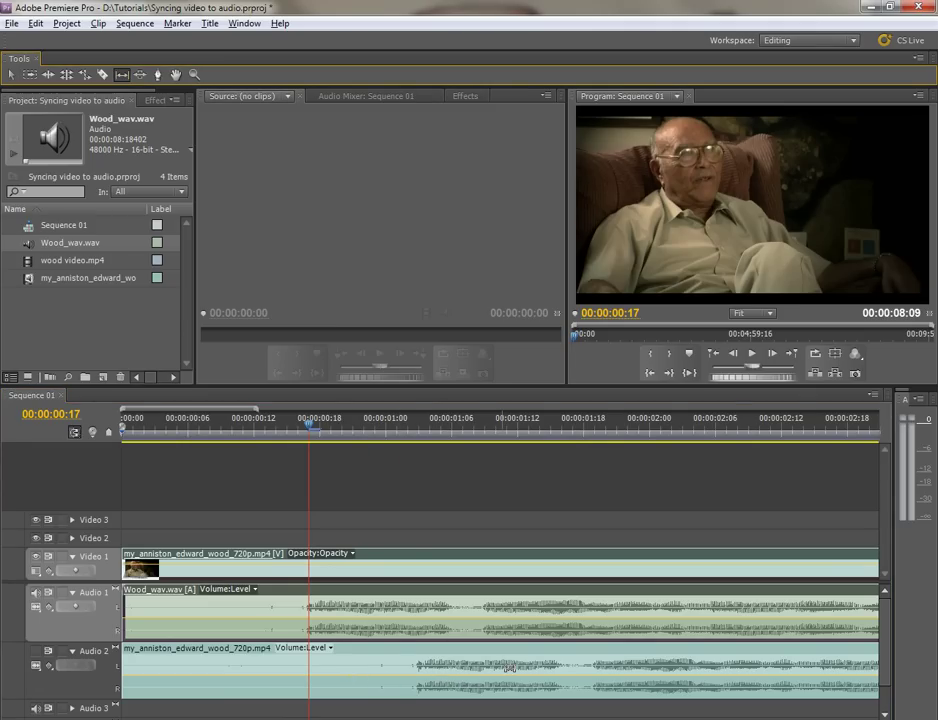
drag(473, 672, 503, 672)
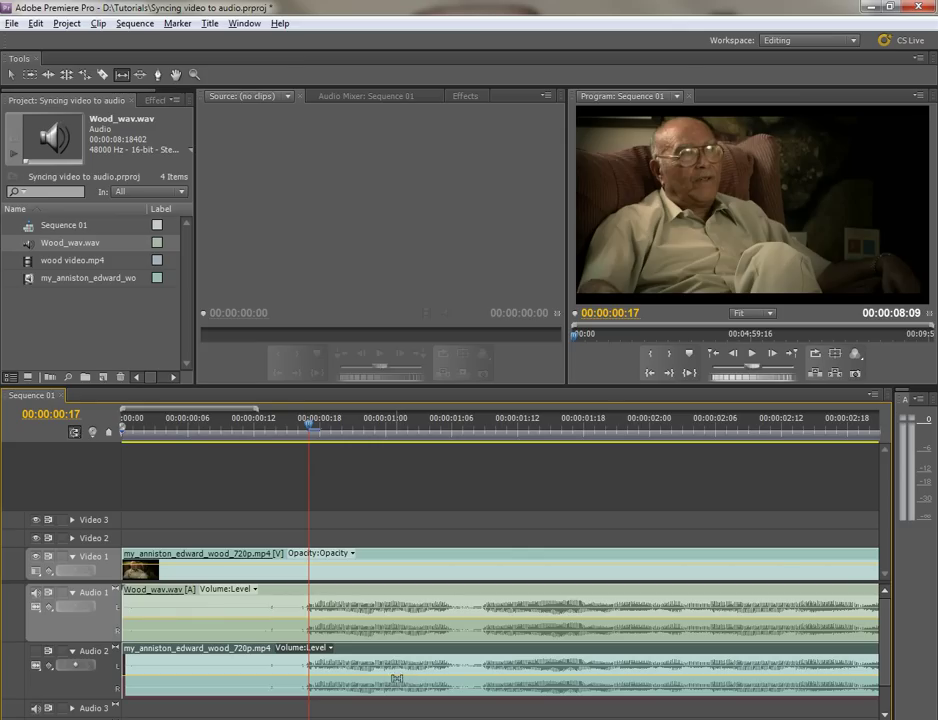
key(v)
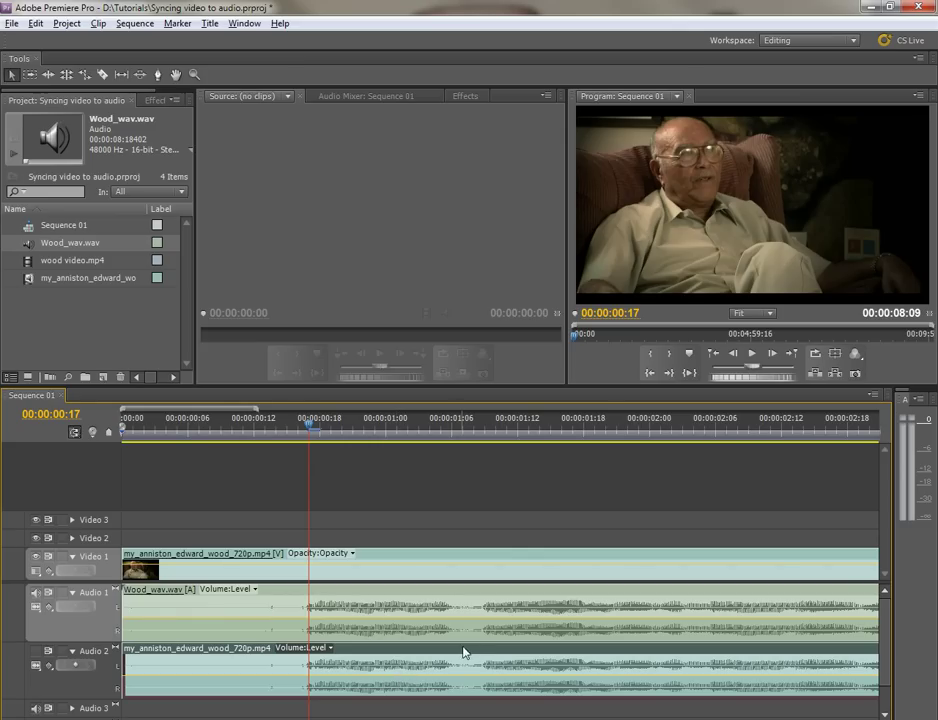
drag(463, 656, 462, 605)
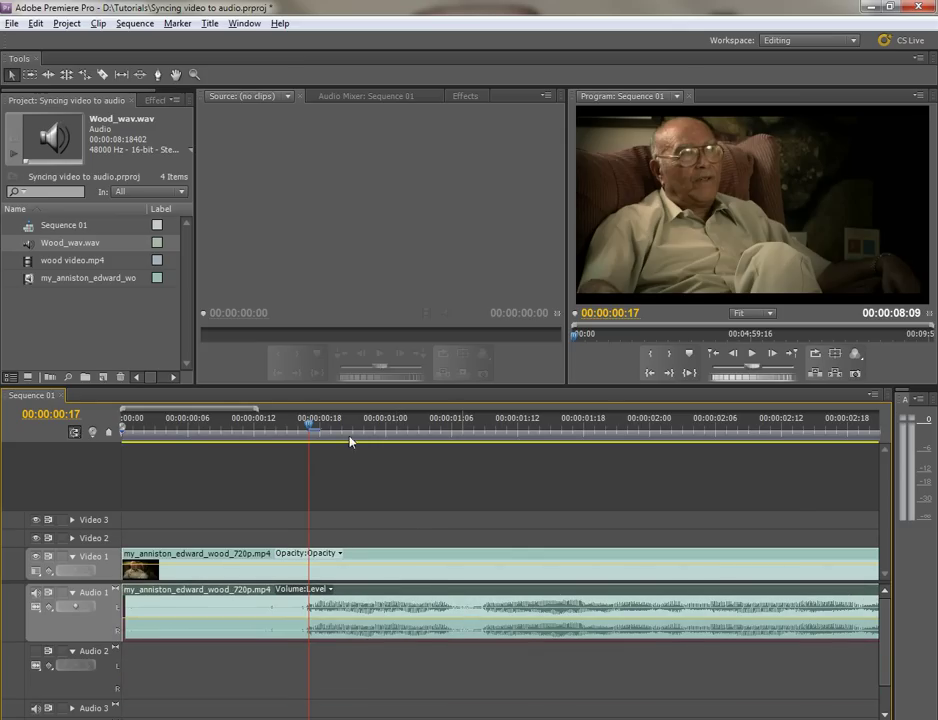
Step: Scrub and play the opening of the sequence to check the sync, leaving the playhead at 00:00:00:15
click(266, 432)
click(289, 441)
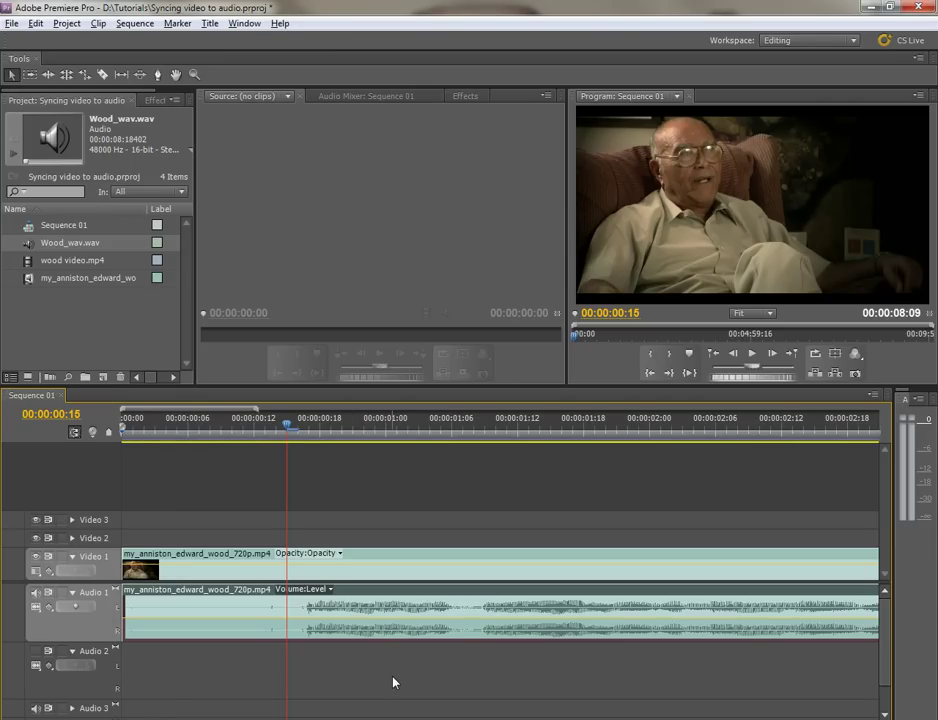
click(35, 598)
click(281, 434)
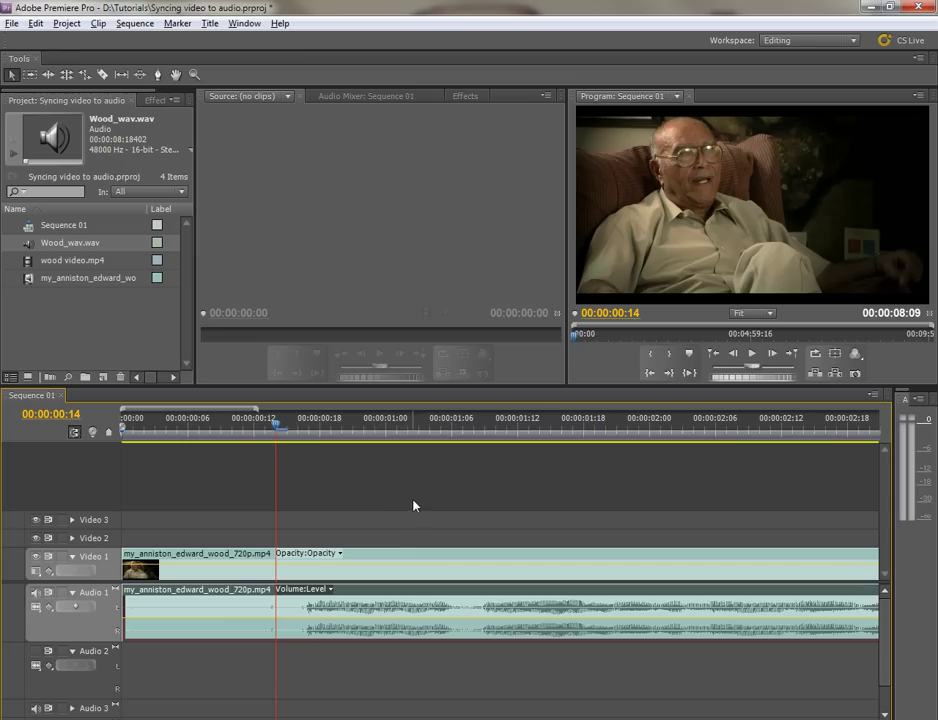
click(240, 435)
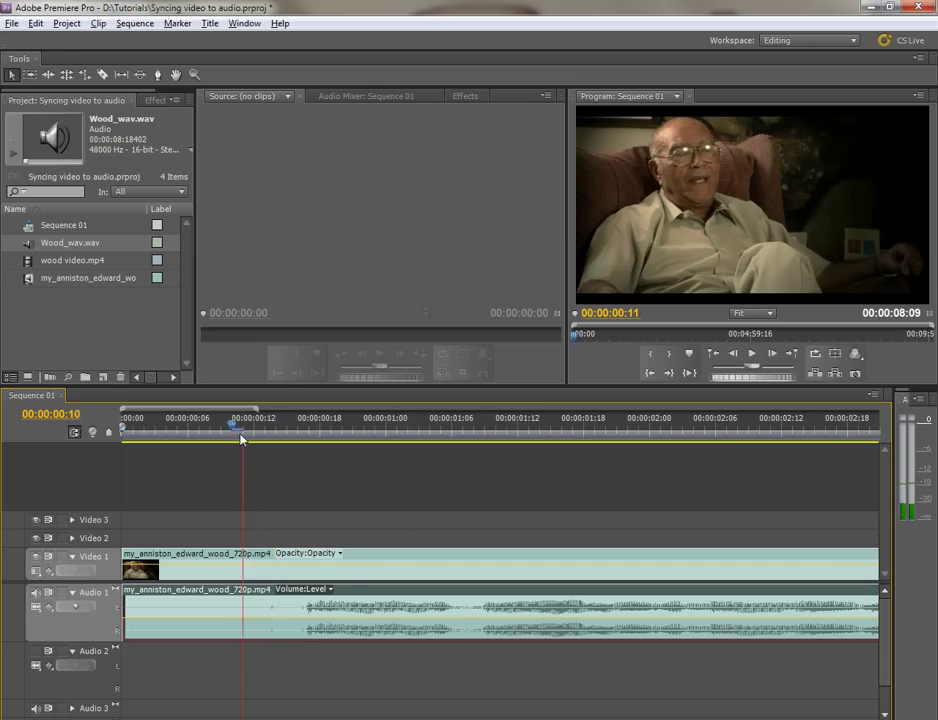
key(space)
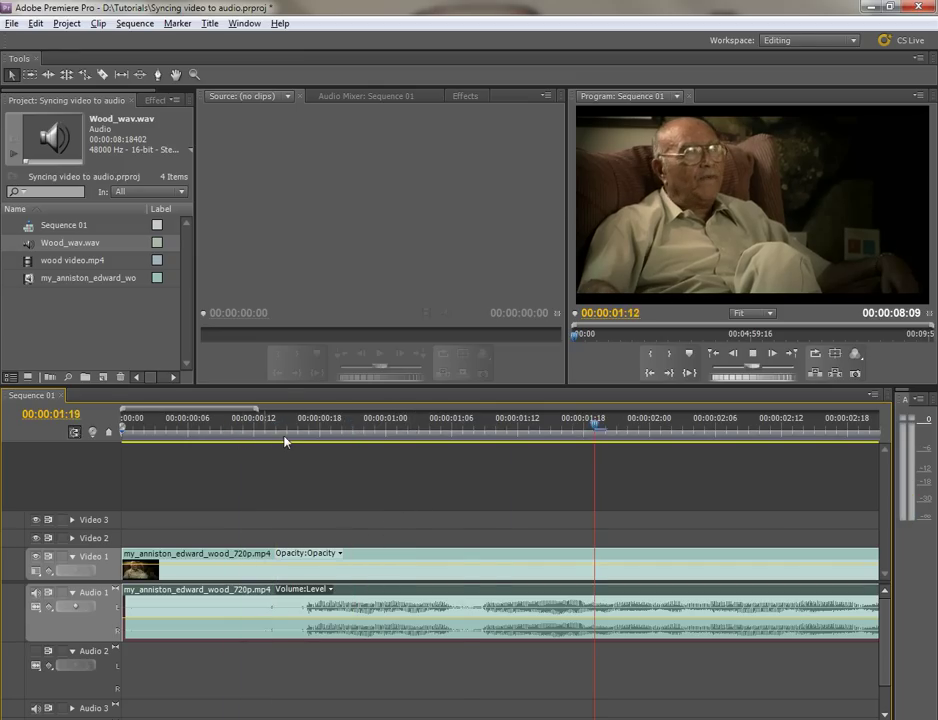
key(space)
click(267, 427)
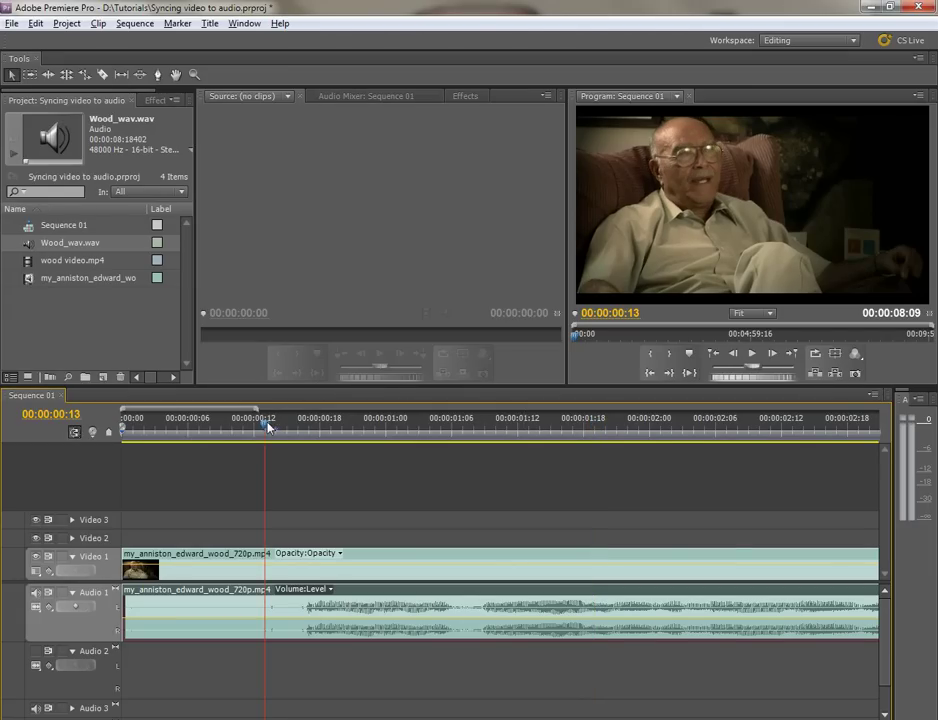
click(287, 426)
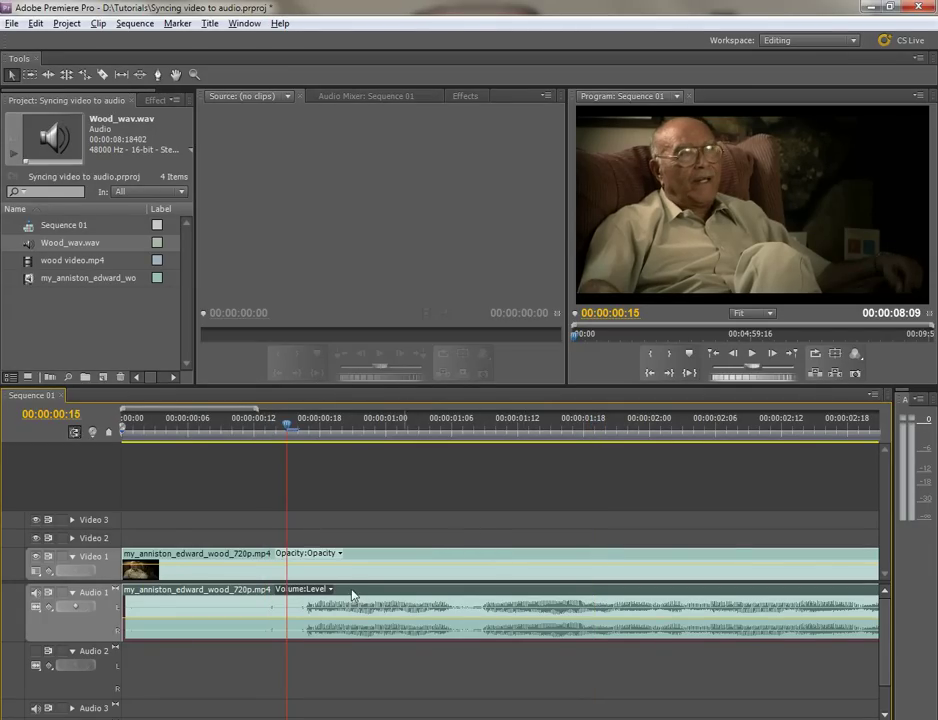
Step: Slide the Audio 1 clip to start at 00:00:00:10 with the Slide tool and play the sequence from 00:00:00:19
click(140, 75)
drag(455, 600, 486, 598)
drag(299, 434, 335, 433)
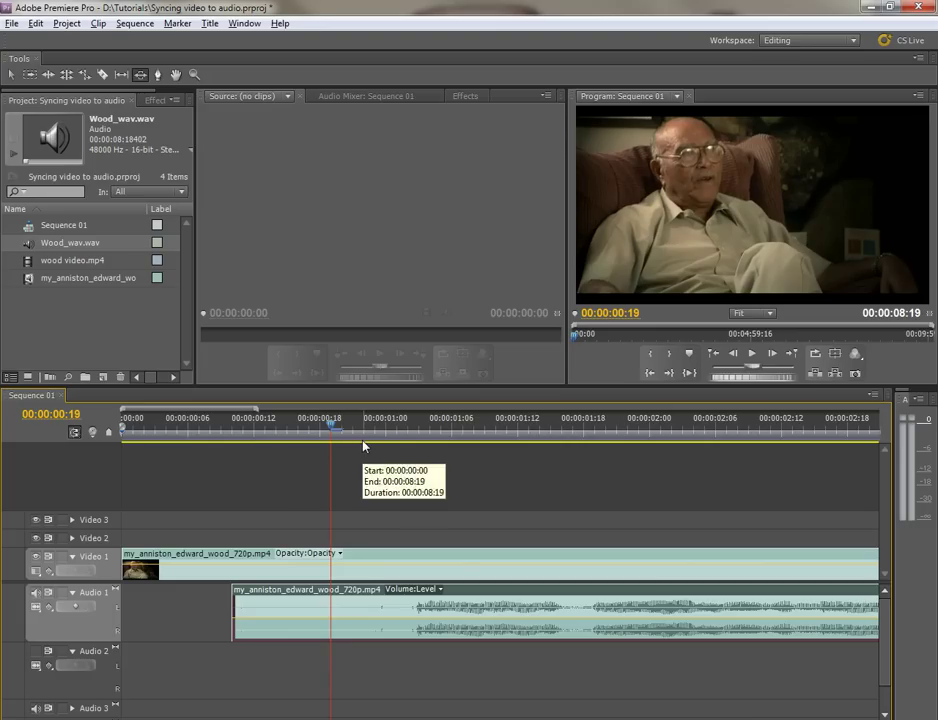
key(space)
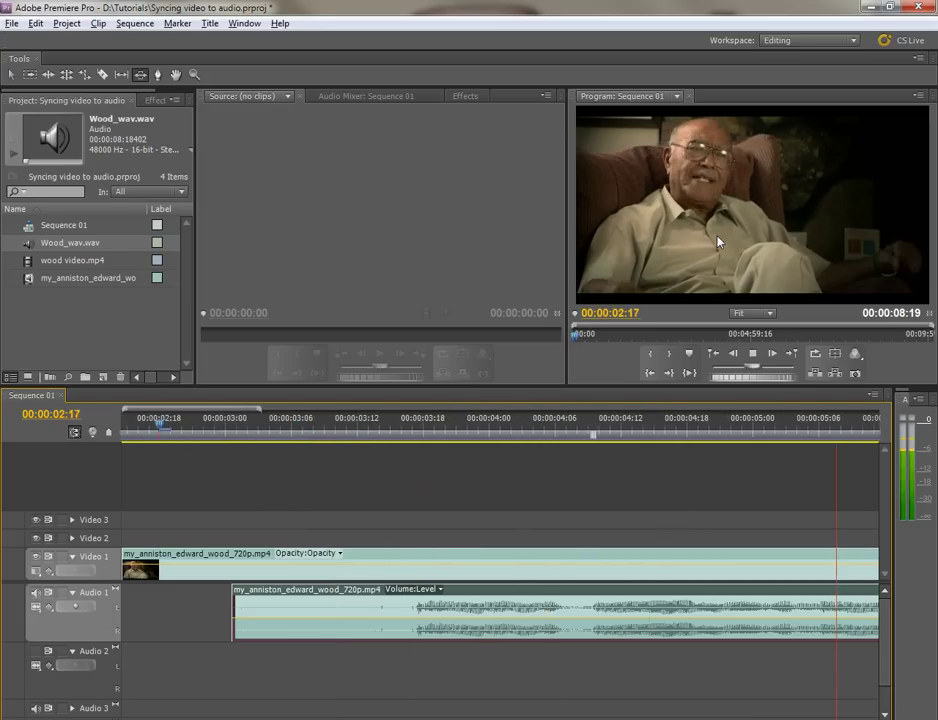
key(space)
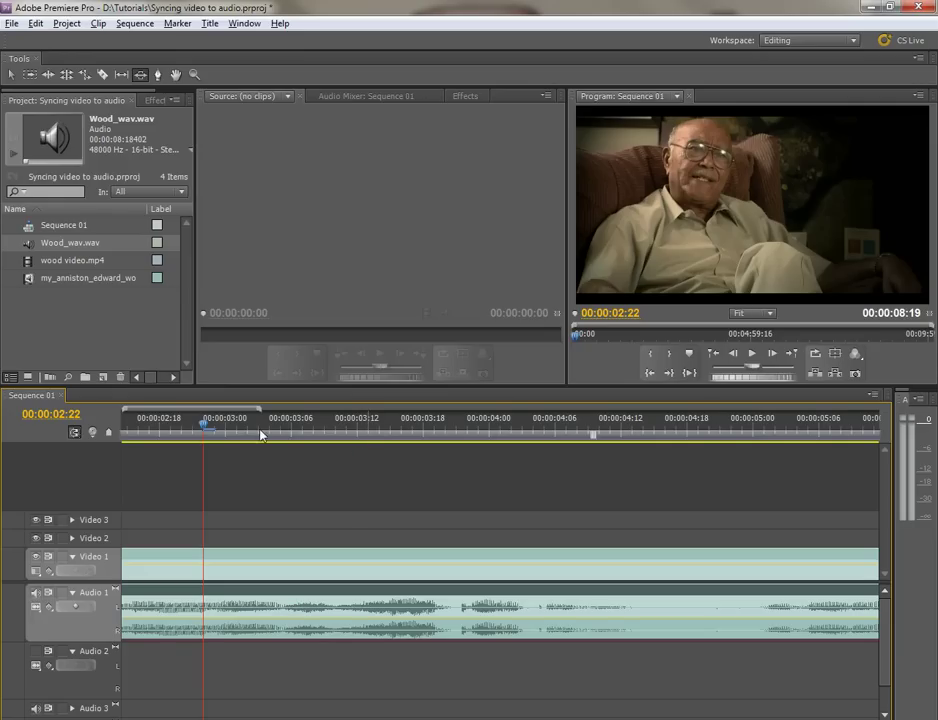
Step: Slide the Audio 1 clip back to the start of the sequence and play the opening to check the sync
scroll(241, 415, up, 3)
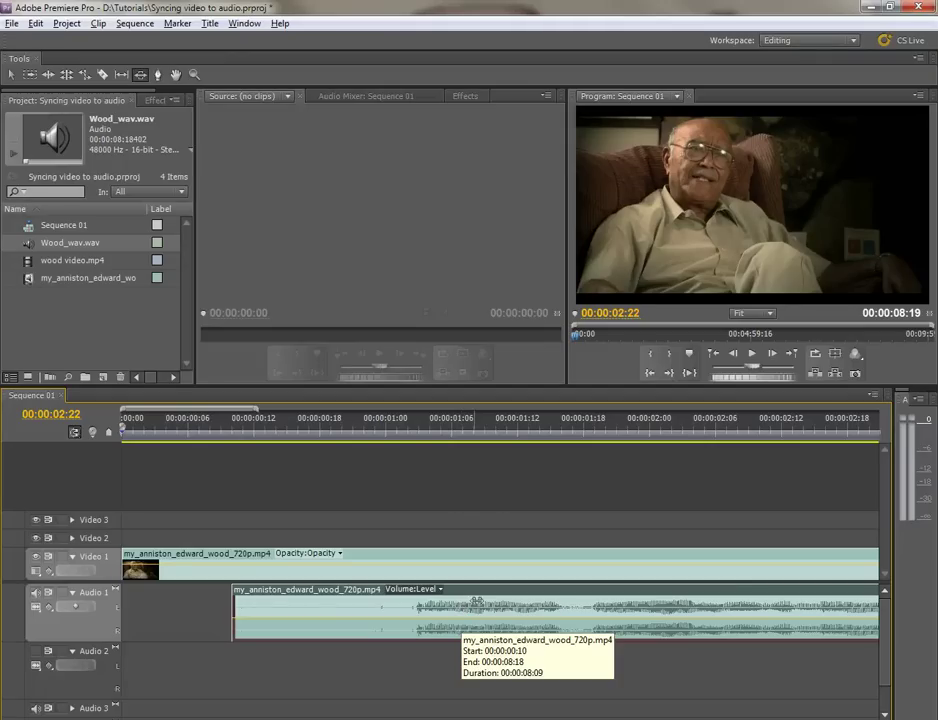
drag(456, 614, 255, 614)
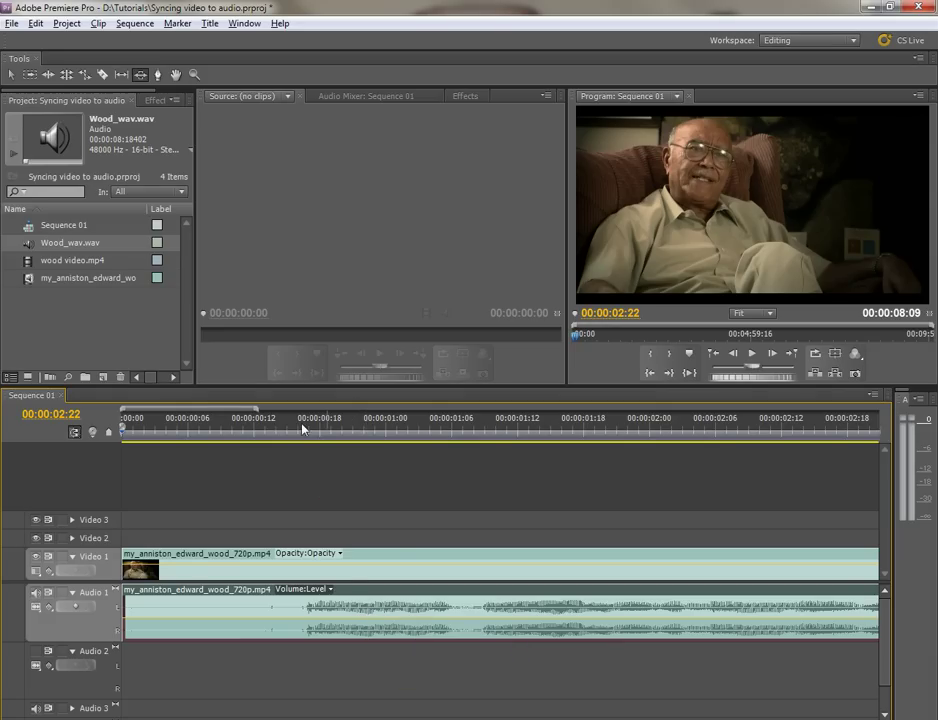
click(248, 429)
key(space)
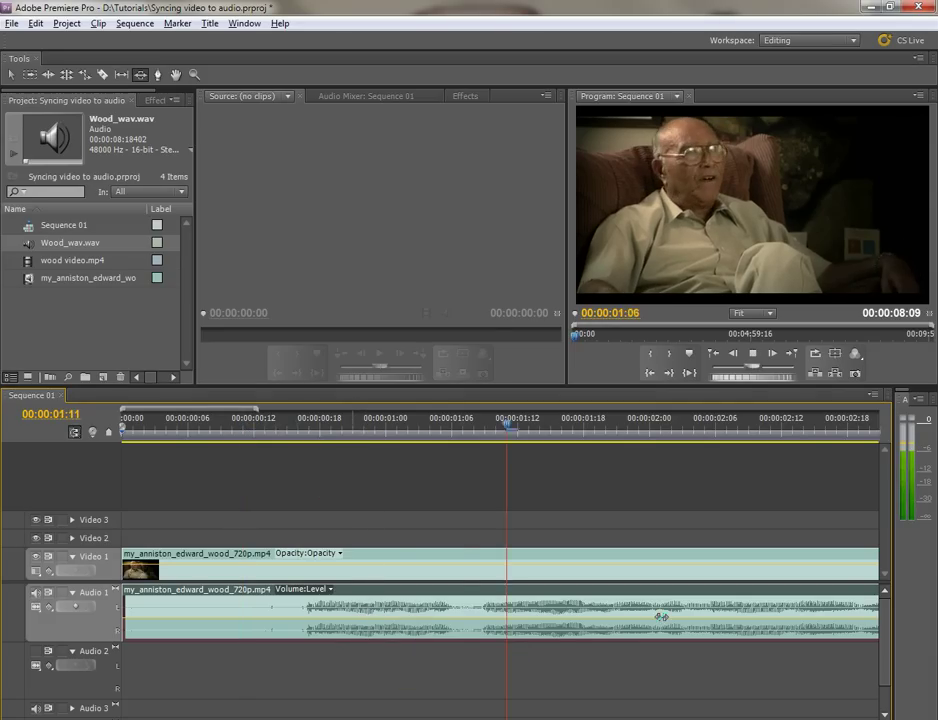
key(space)
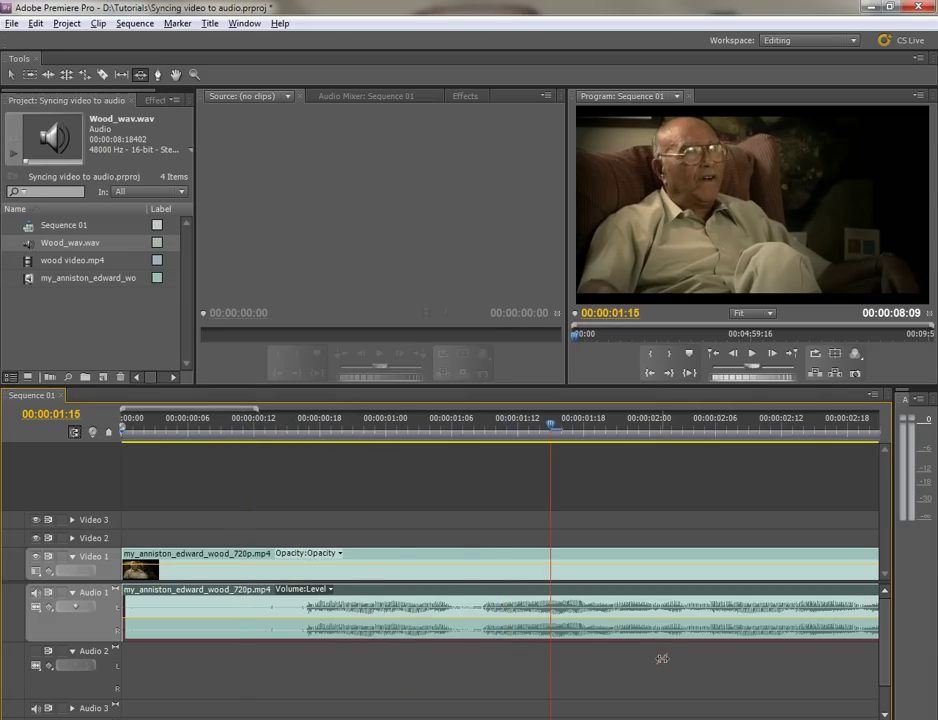
Step: Link the Video 1 clip with the synced Audio 1 clip and move the playhead to 00:00:01:08
key(v)
click(644, 577)
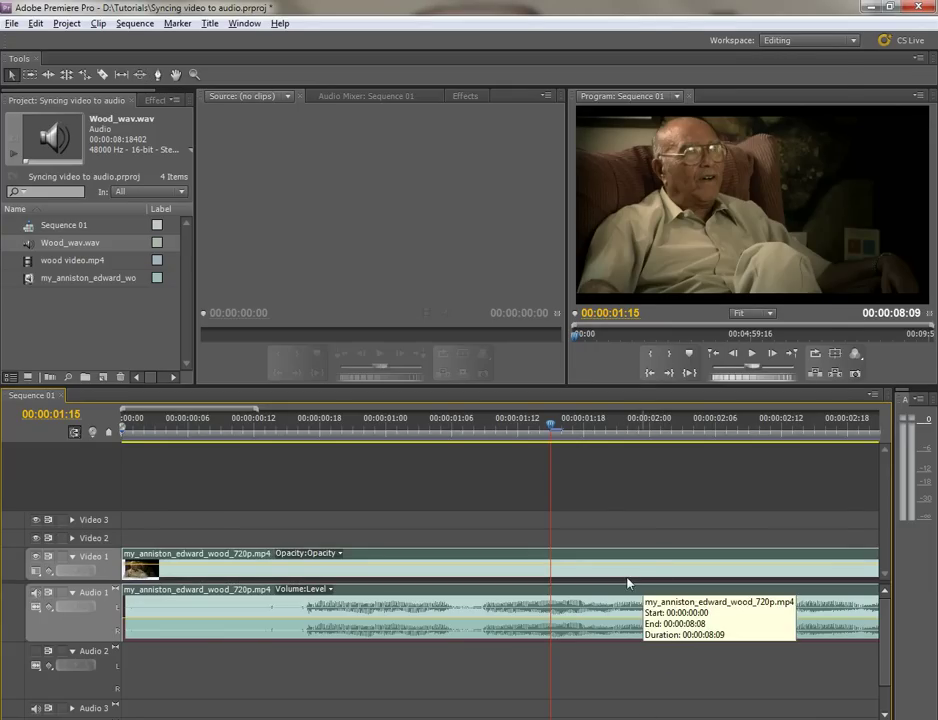
right_click(628, 582)
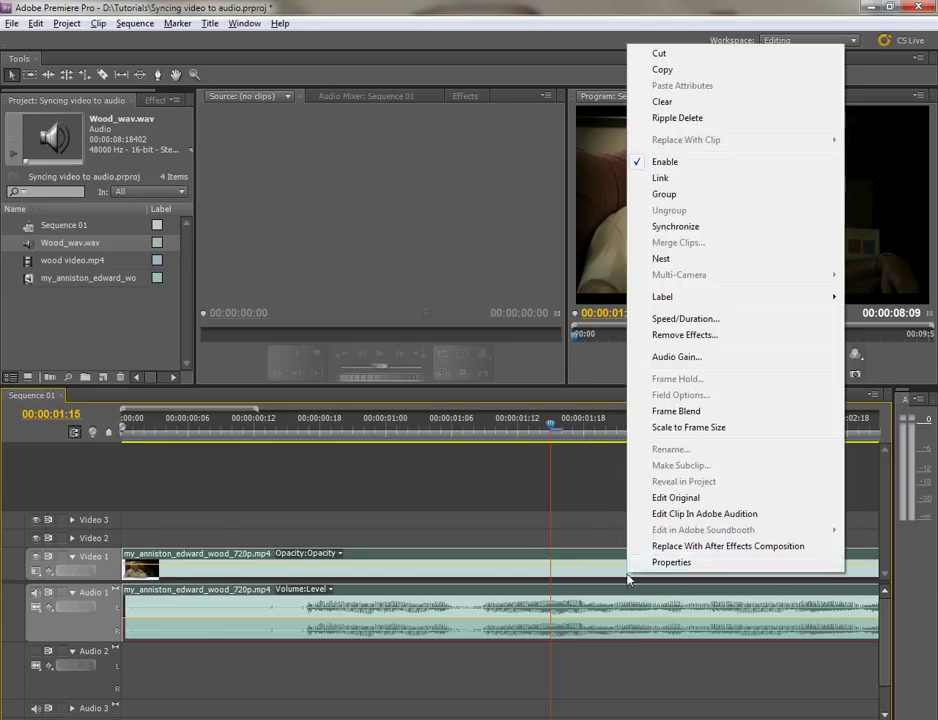
click(668, 179)
drag(561, 430, 474, 430)
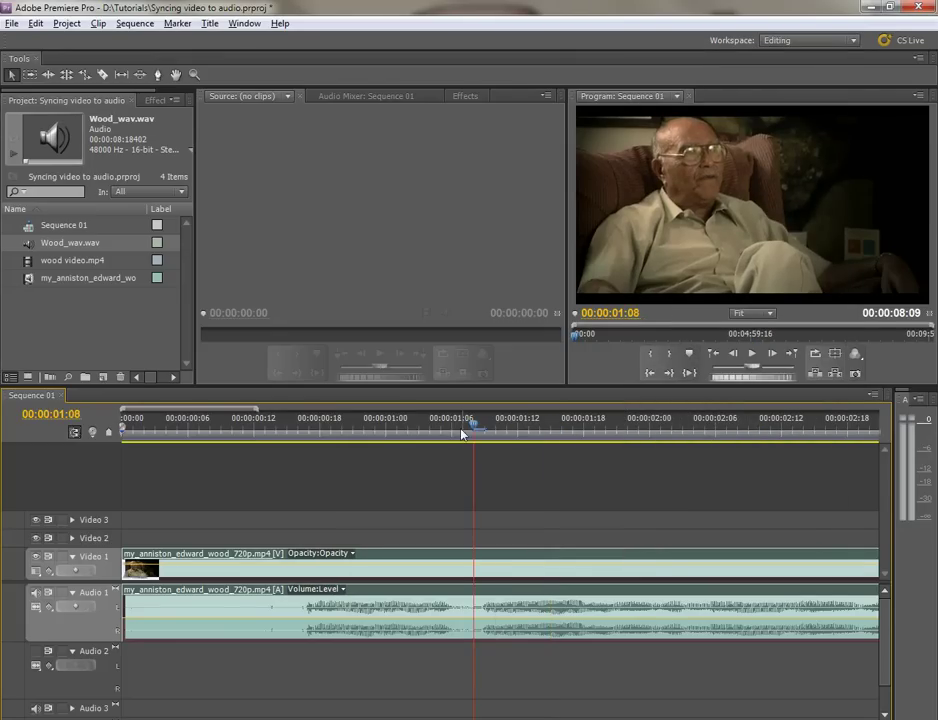